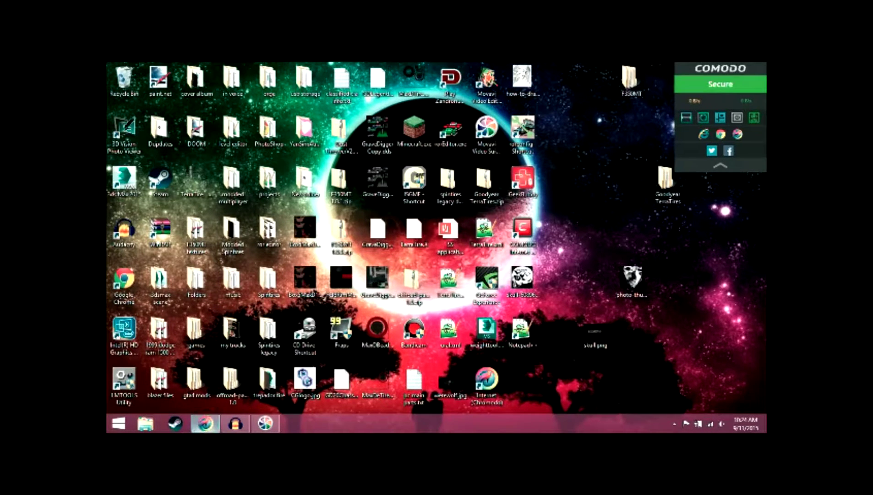
Step: Switch to the web browser and read the "swapping wheels" forum topic through to the last reply
click(205, 424)
click(250, 68)
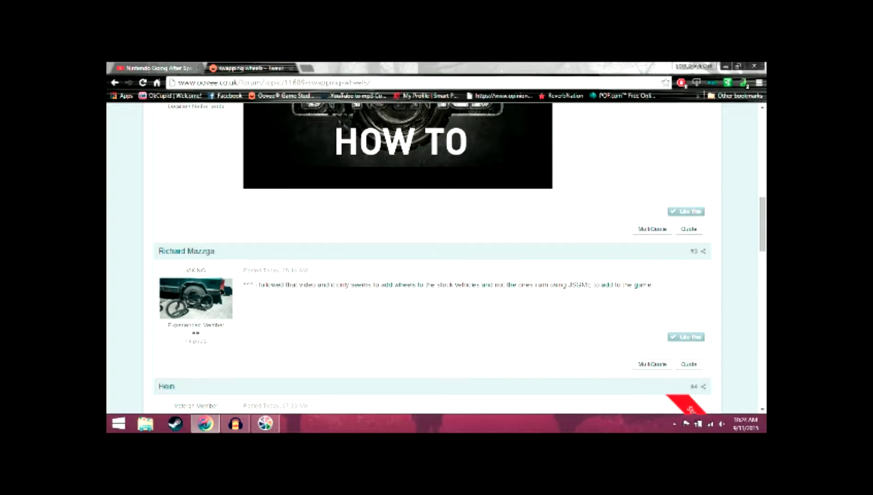
scroll(432, 258, down, 1)
scroll(432, 258, up, 11)
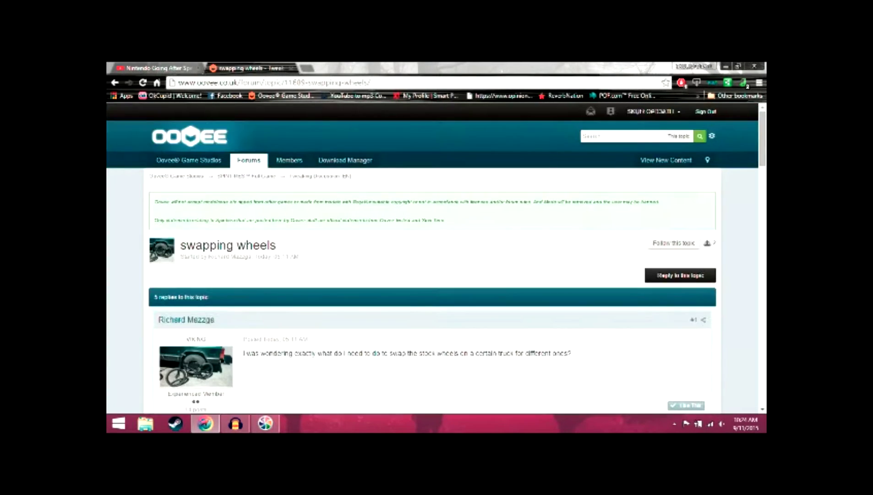
scroll(434, 256, down, 10)
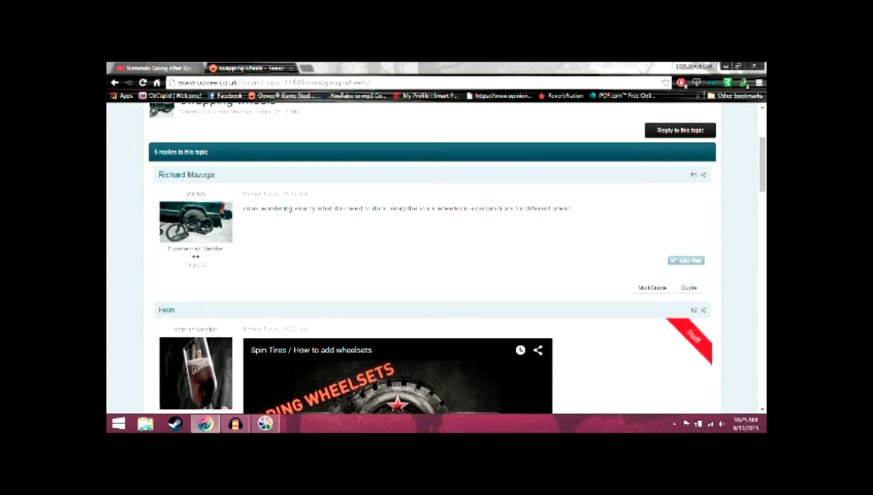
scroll(434, 257, down, 1)
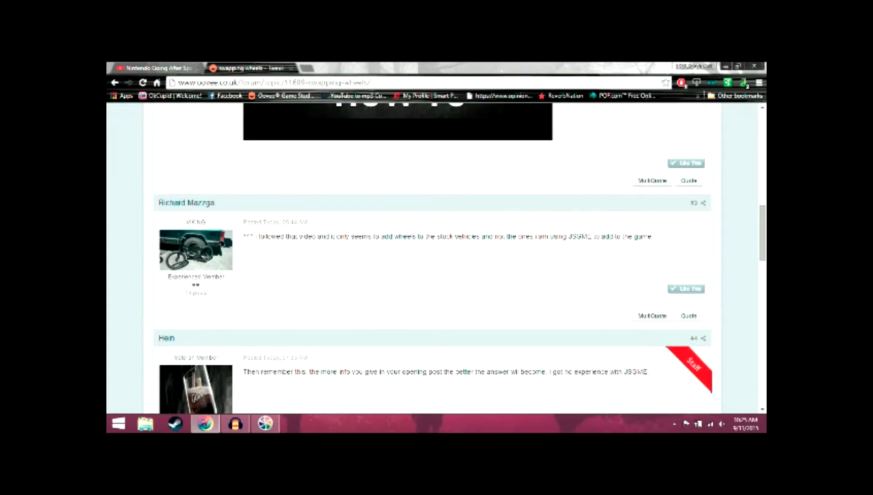
scroll(434, 257, down, 8)
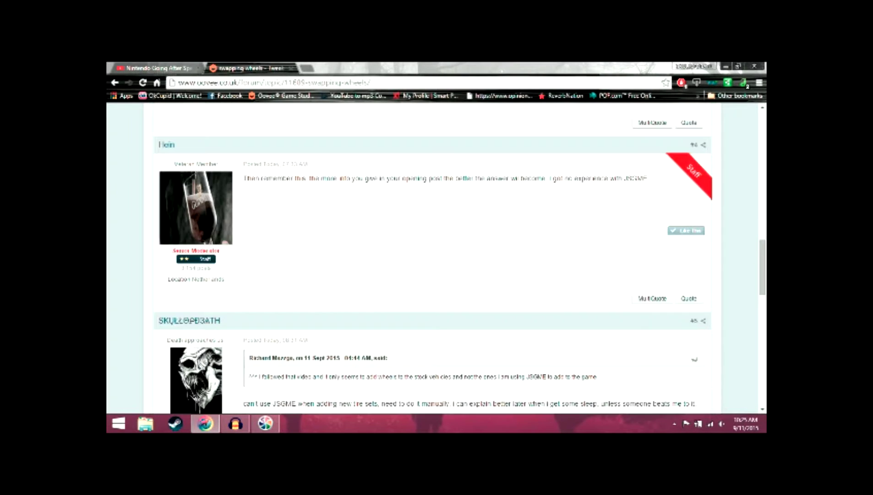
scroll(435, 257, down, 6)
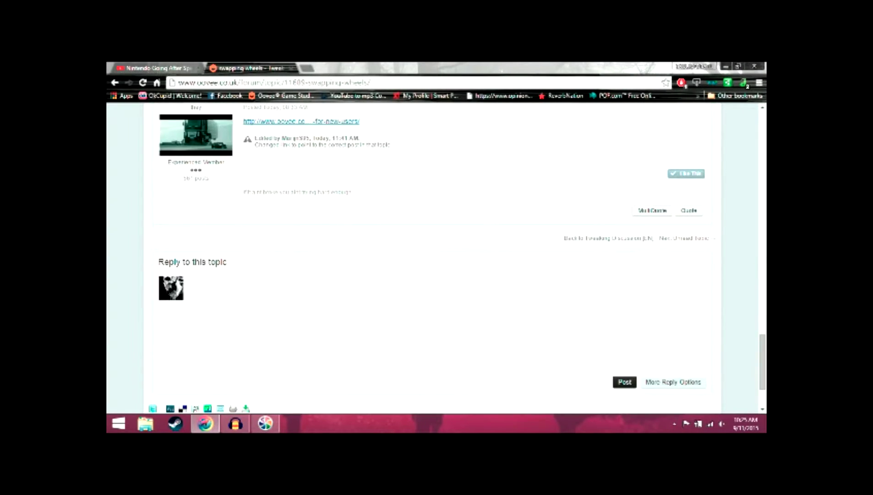
Step: Review the topic's opening question, the wheelset video post and the JSGME replies again, and minimise the browser
scroll(435, 257, up, 20)
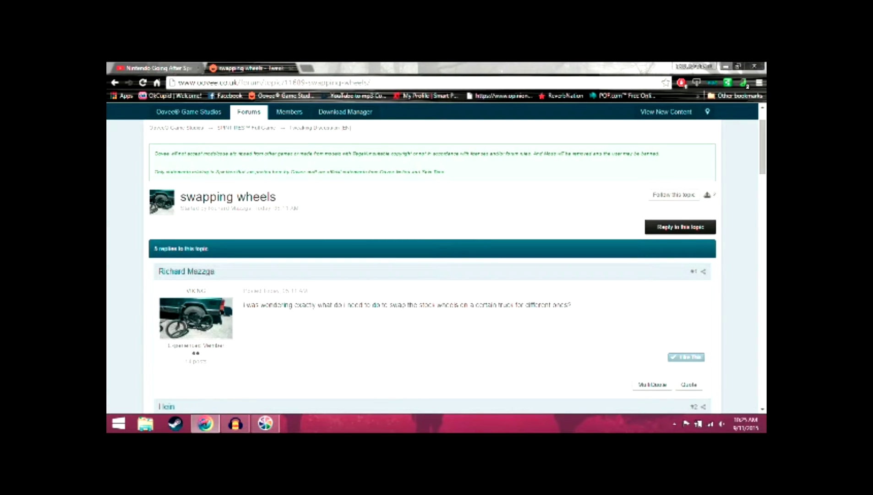
scroll(434, 257, down, 9)
scroll(435, 256, up, 4)
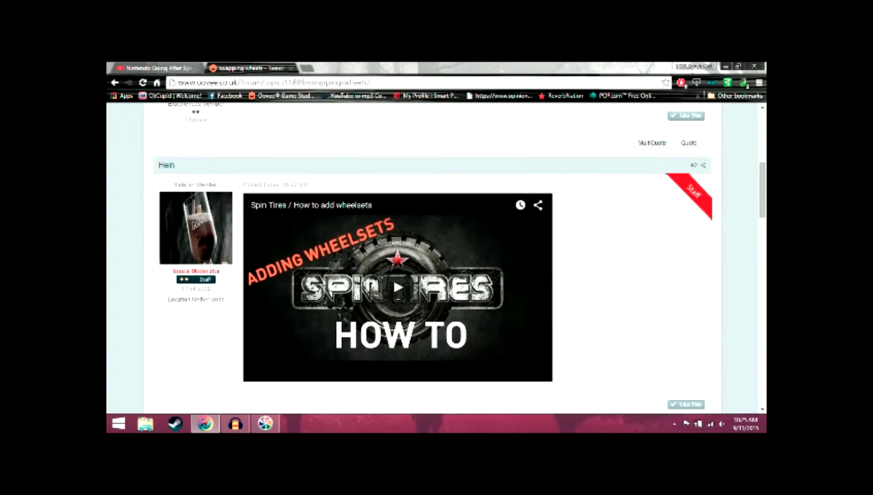
scroll(435, 256, up, 4)
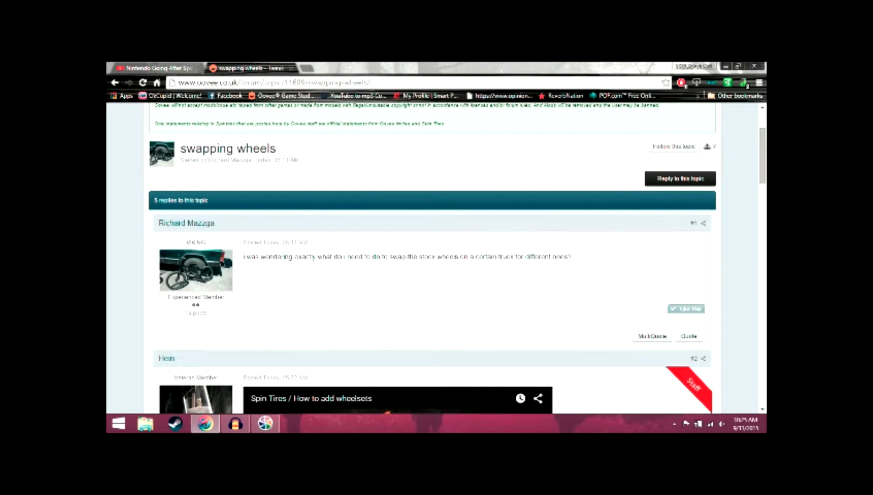
scroll(393, 326, down, 3)
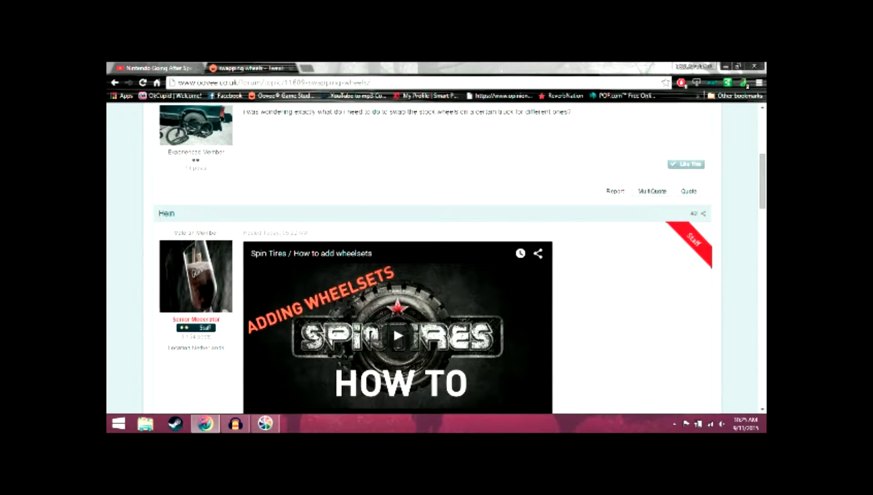
scroll(435, 256, up, 3)
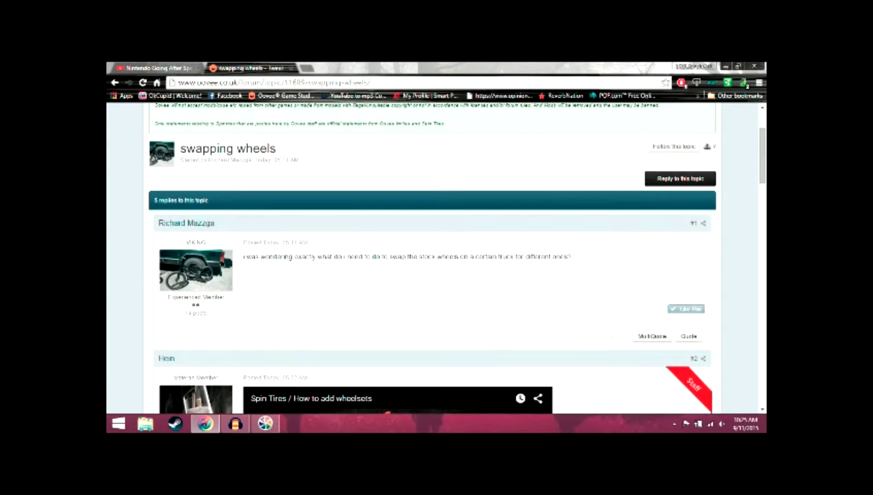
scroll(434, 257, down, 1)
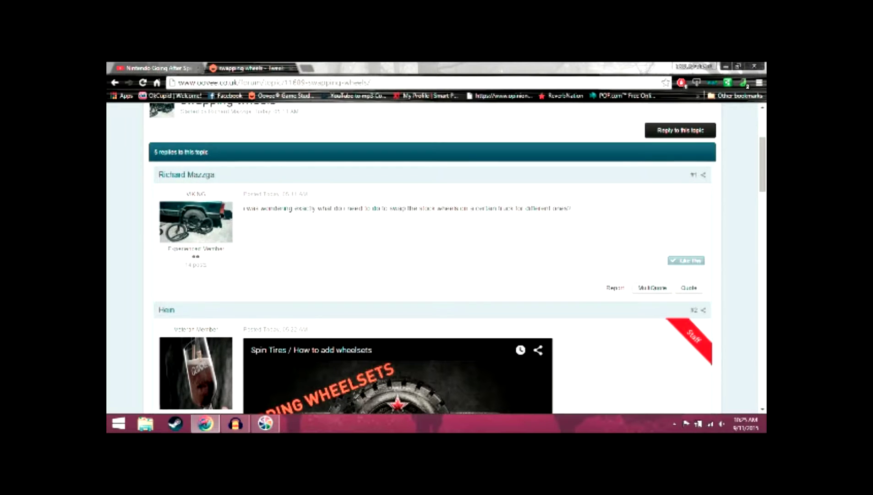
scroll(434, 257, down, 10)
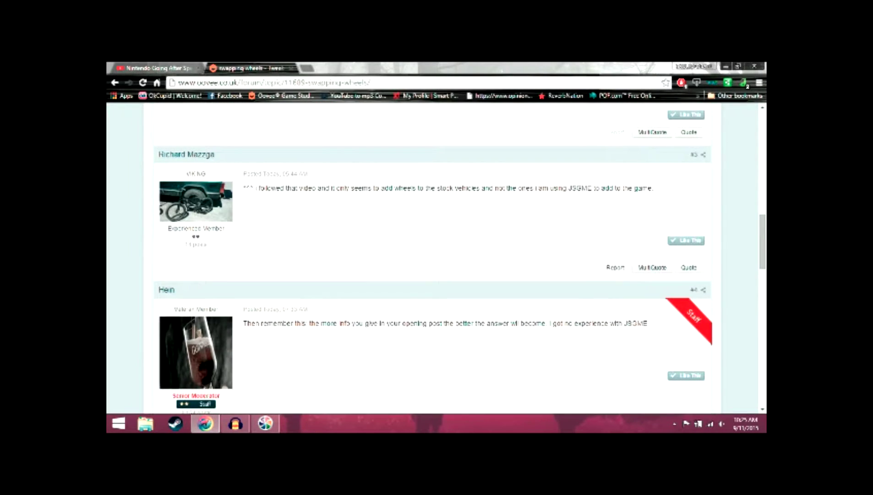
click(726, 66)
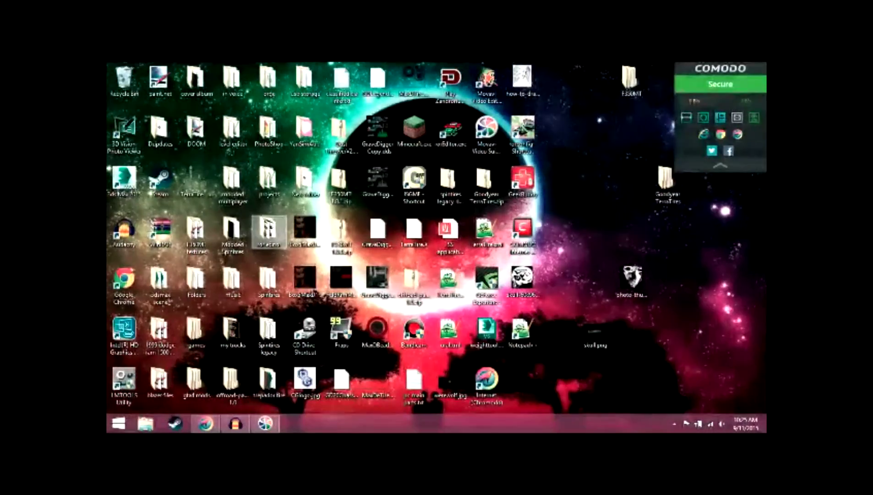
Step: Open the Spintires folder from the desktop and go into its MODS folder
double_click(269, 279)
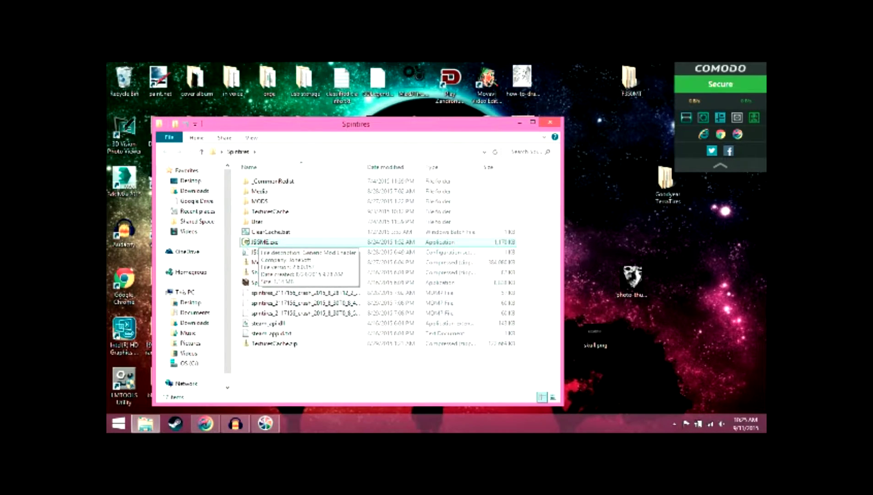
click(259, 201)
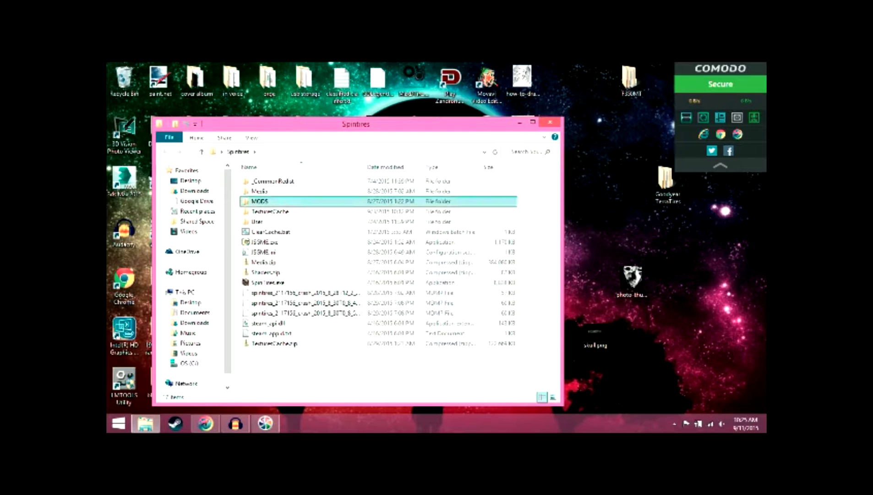
double_click(259, 201)
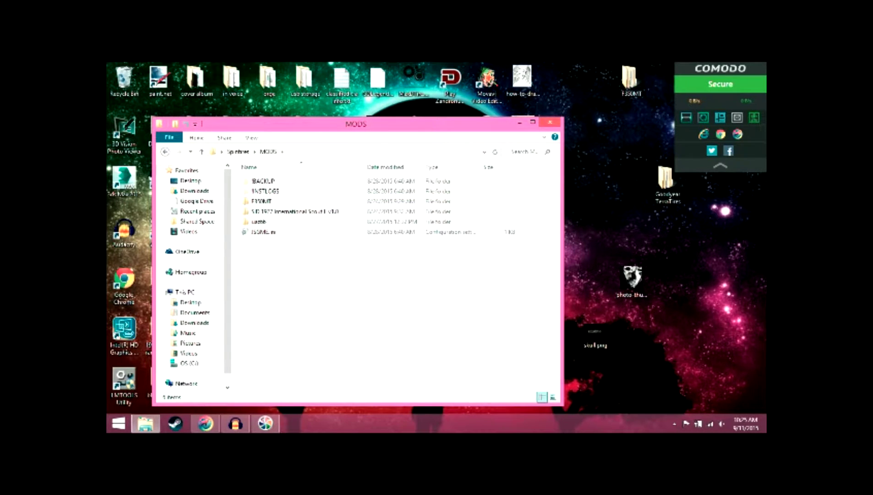
click(165, 151)
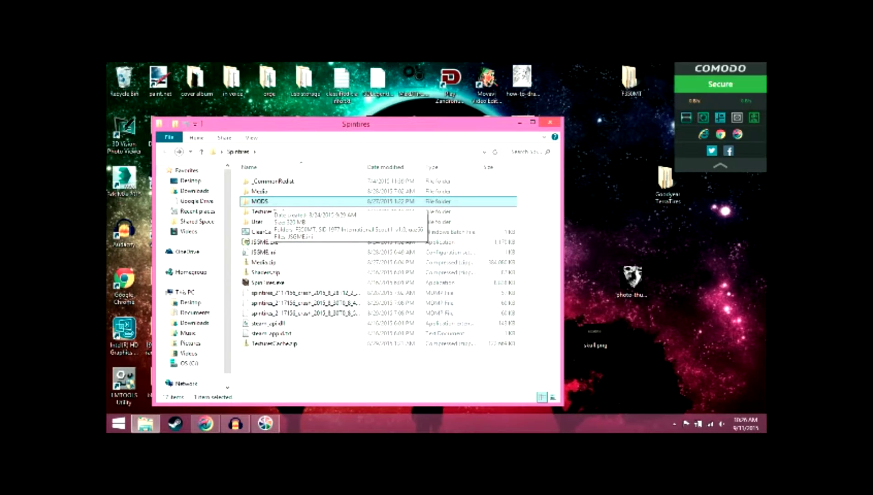
double_click(267, 202)
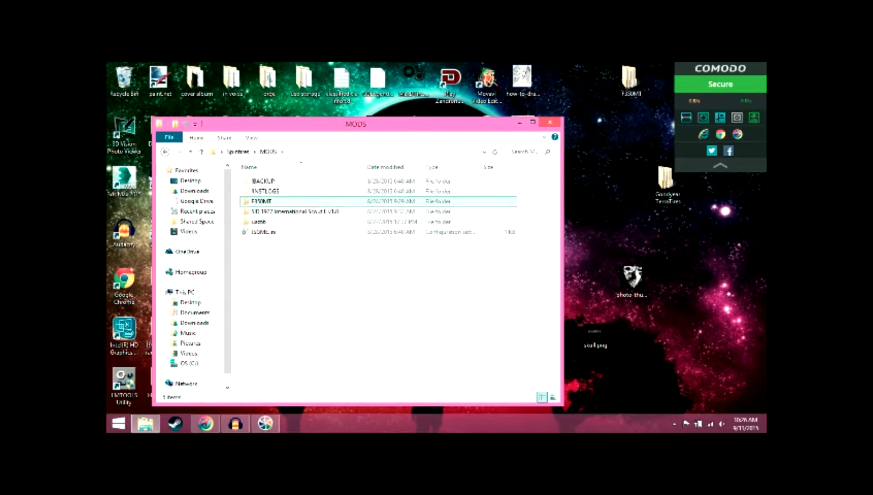
click(238, 152)
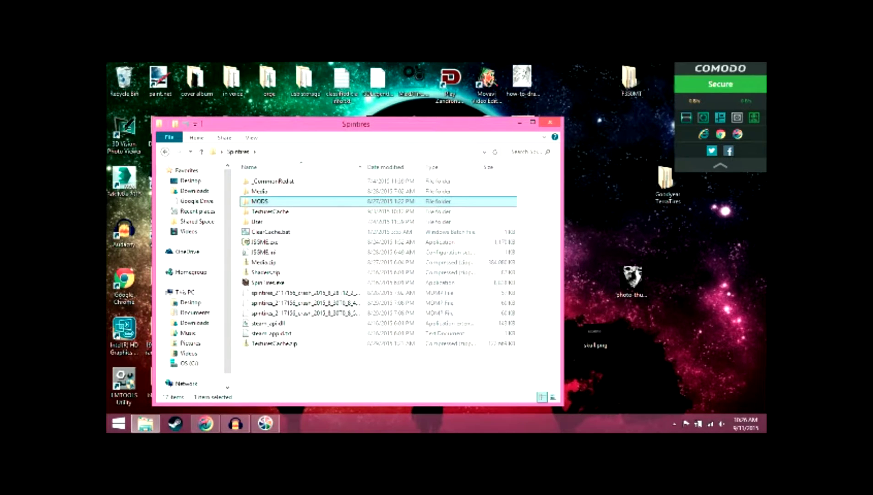
double_click(259, 201)
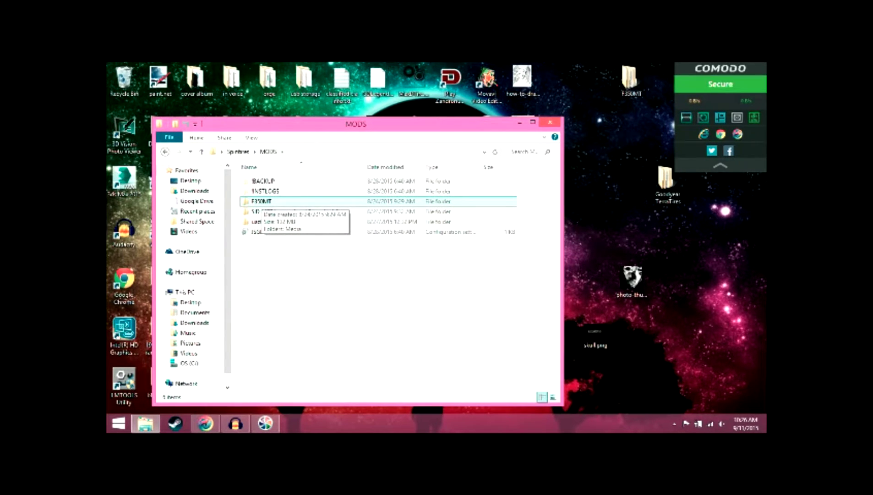
Step: Navigate into the F350MT mod's Media folder, on to meshes and its trucks subfolder
double_click(262, 202)
double_click(259, 181)
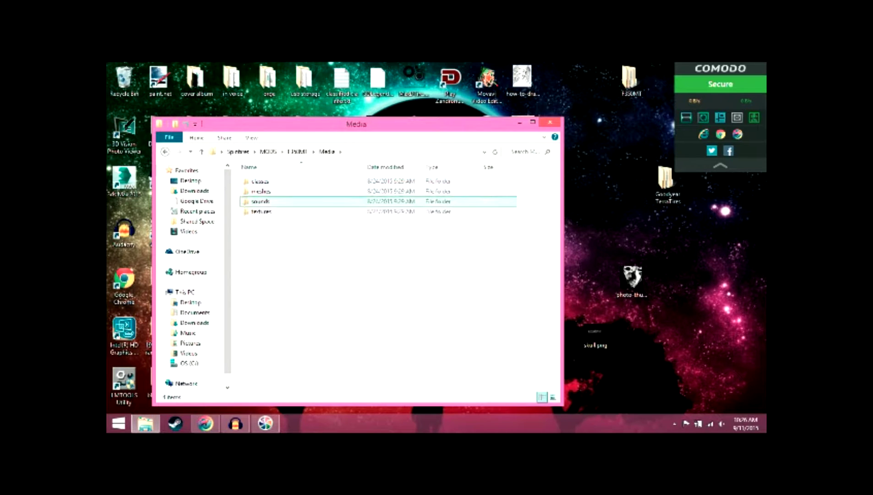
click(261, 191)
double_click(261, 191)
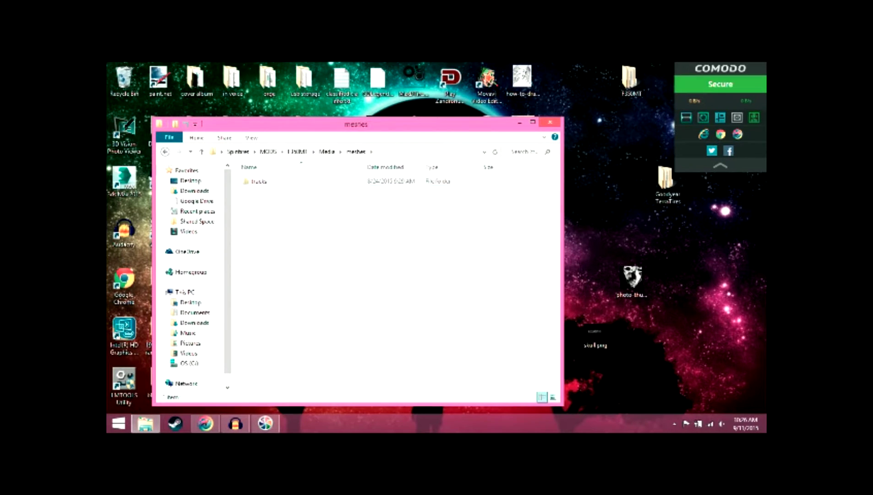
double_click(260, 181)
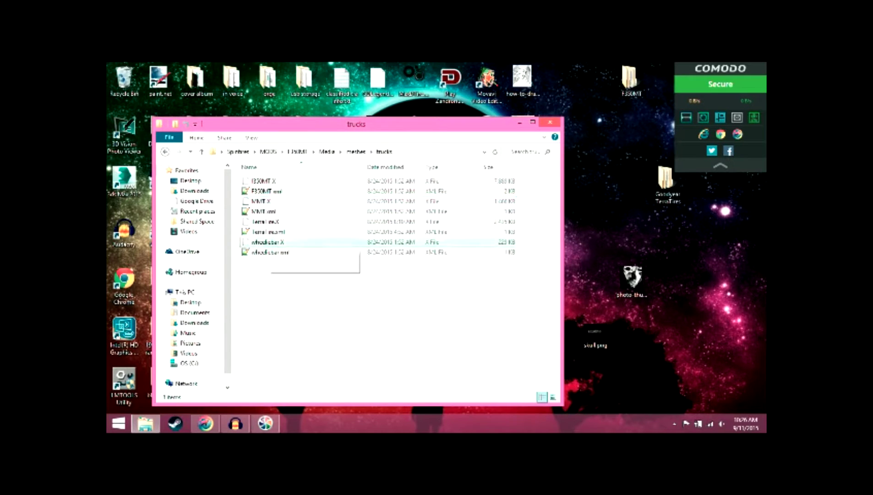
Step: Open MMT.xml in Notepad++ to examine the wheel mesh definition, and close the editor
click(270, 212)
key(Return)
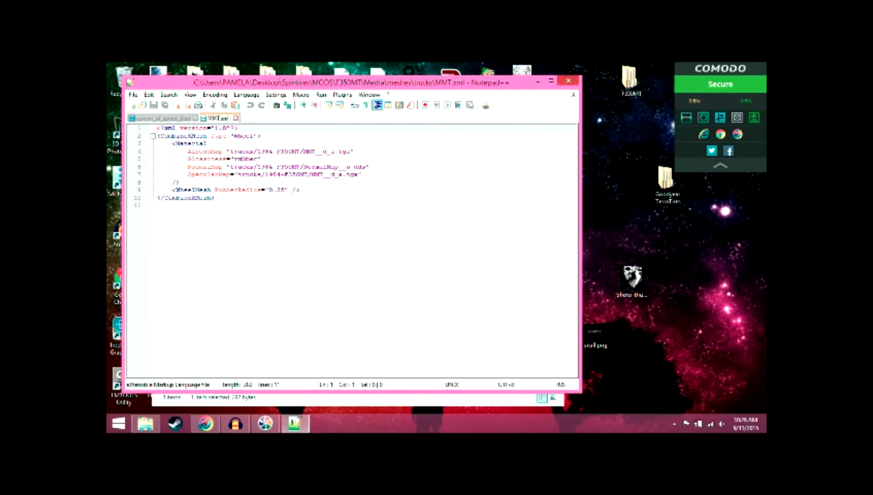
click(568, 80)
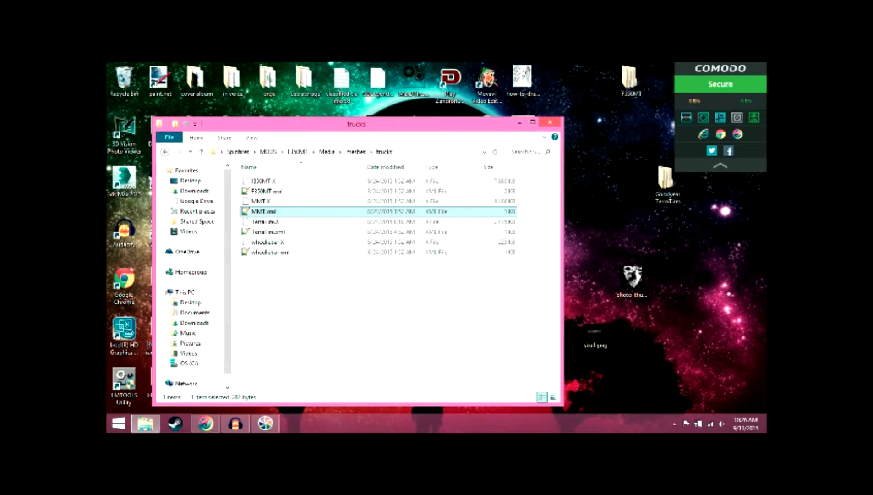
Step: Return to the browser and open the Brute Super Swamper TSL Boggers page in the Download Manager's Other category
click(206, 423)
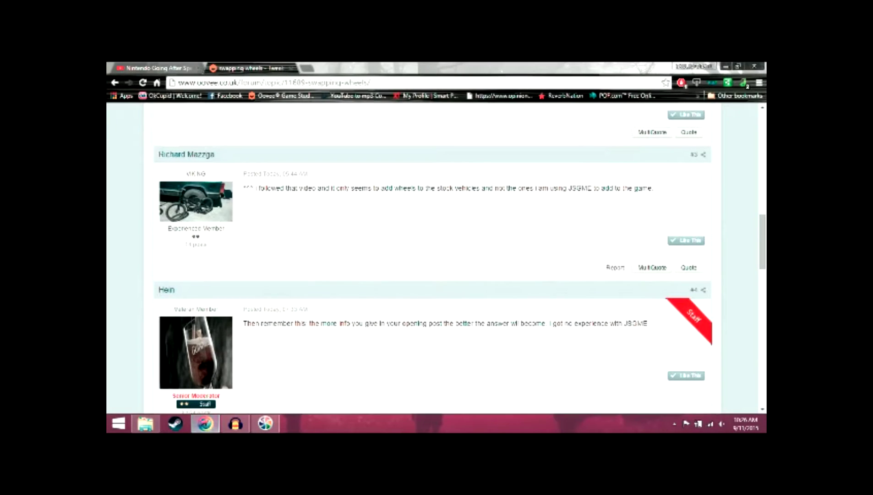
scroll(435, 256, up, 10)
click(345, 160)
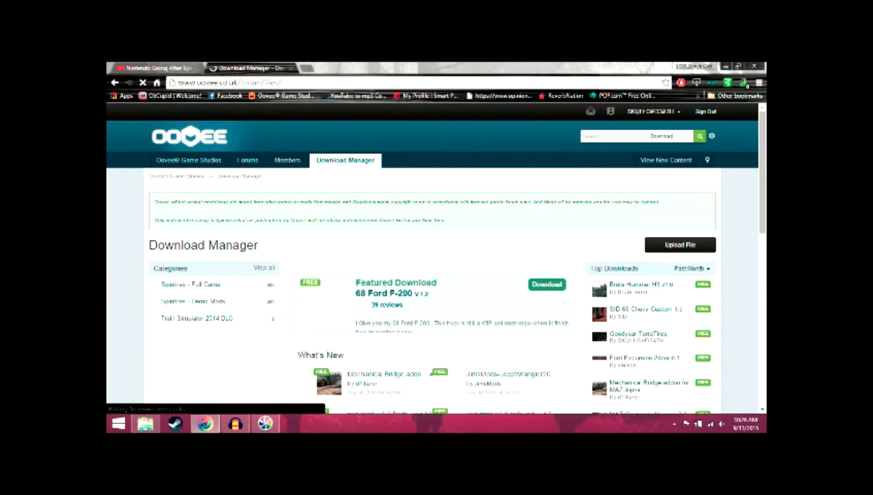
scroll(436, 275, down, 2)
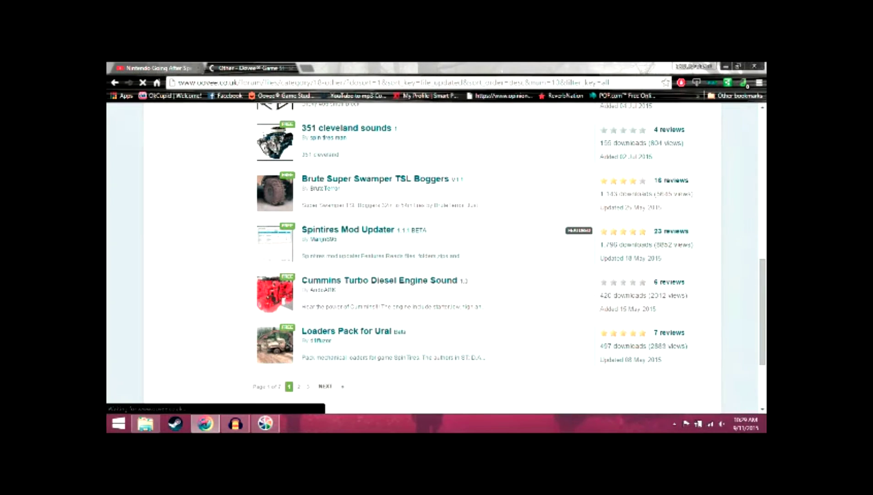
click(370, 203)
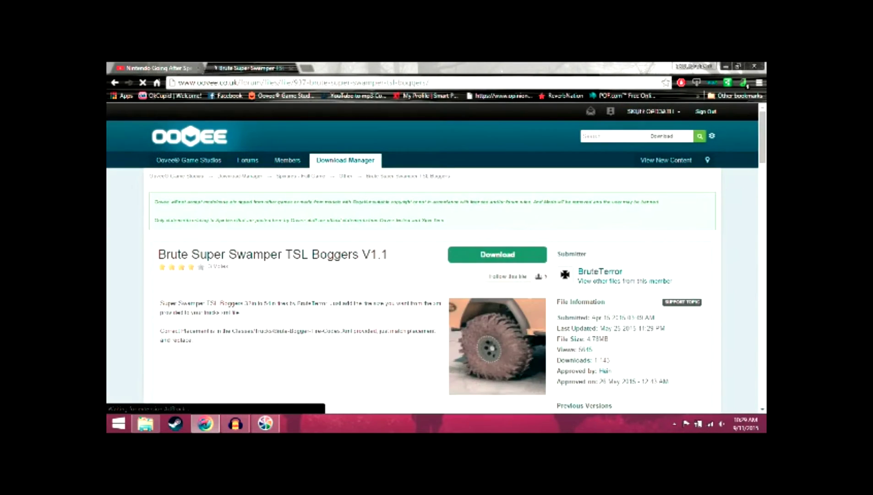
Step: Look over the tire mod's page, download the mod and open the downloaded Brute-Boggers-Tires v1.1.zip
scroll(436, 257, down, 3)
scroll(436, 256, down, 3)
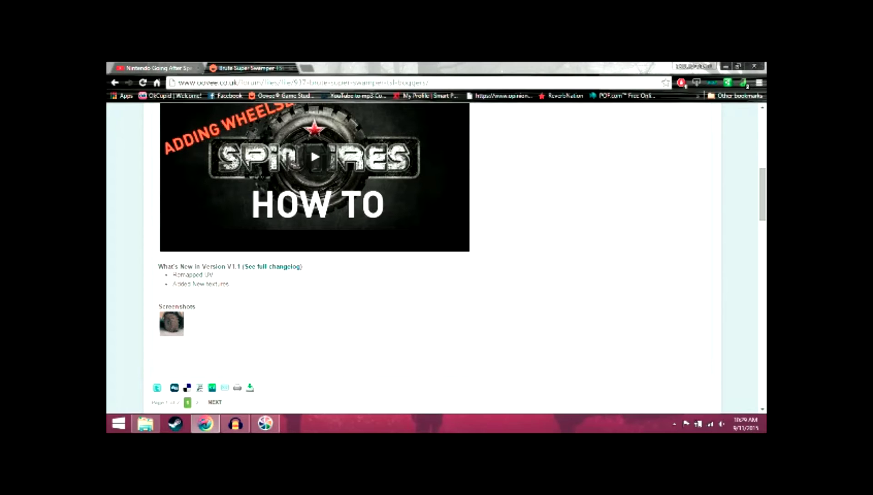
scroll(436, 256, up, 5)
scroll(436, 257, down, 4)
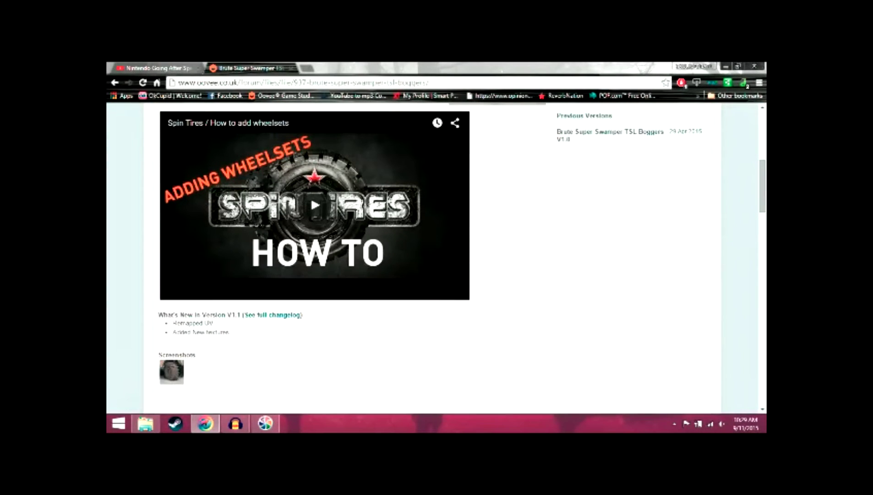
scroll(436, 257, up, 3)
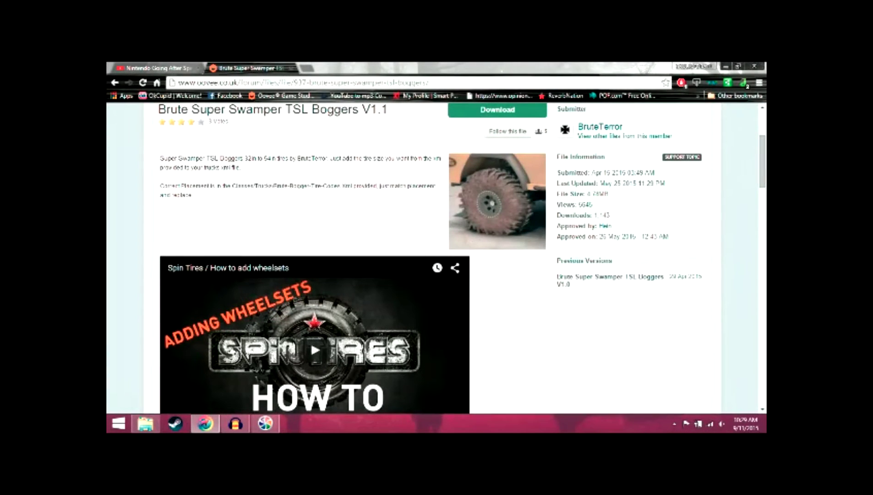
scroll(436, 256, up, 2)
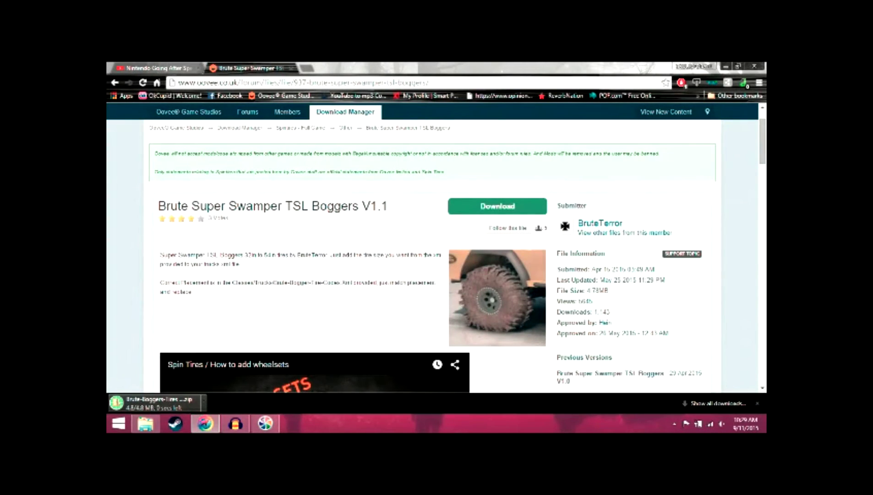
click(151, 403)
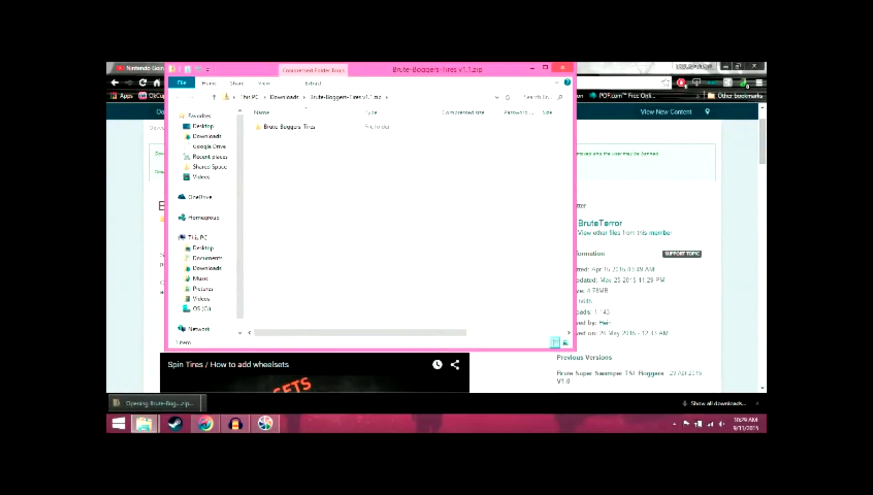
Step: Copy the Media folder from the archive's Brute-Boggers-Tires folder and close the archive window
double_click(284, 127)
double_click(275, 127)
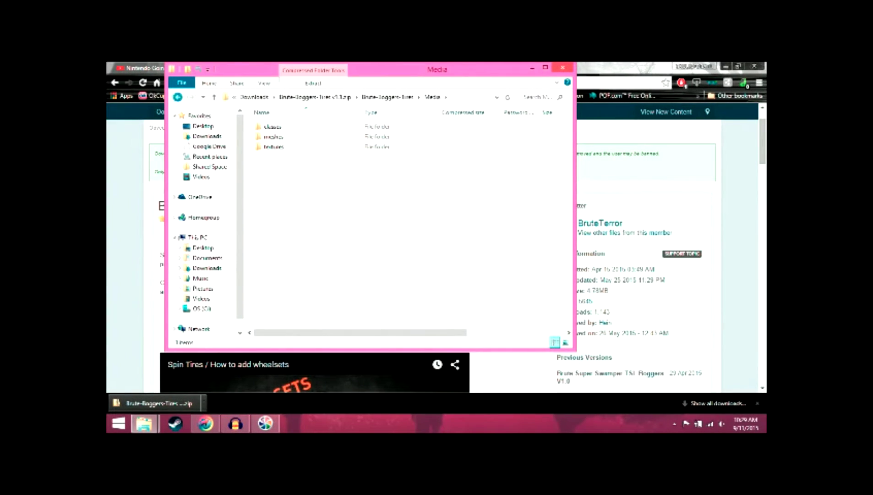
click(178, 98)
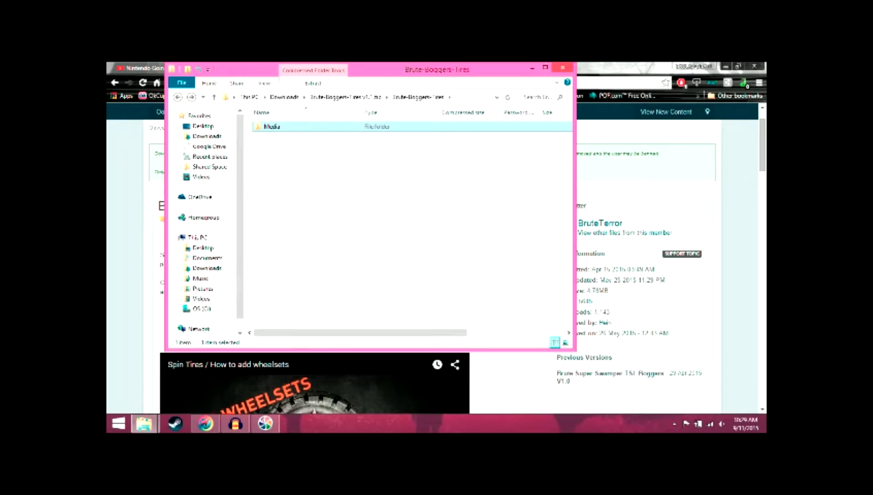
right_click(278, 126)
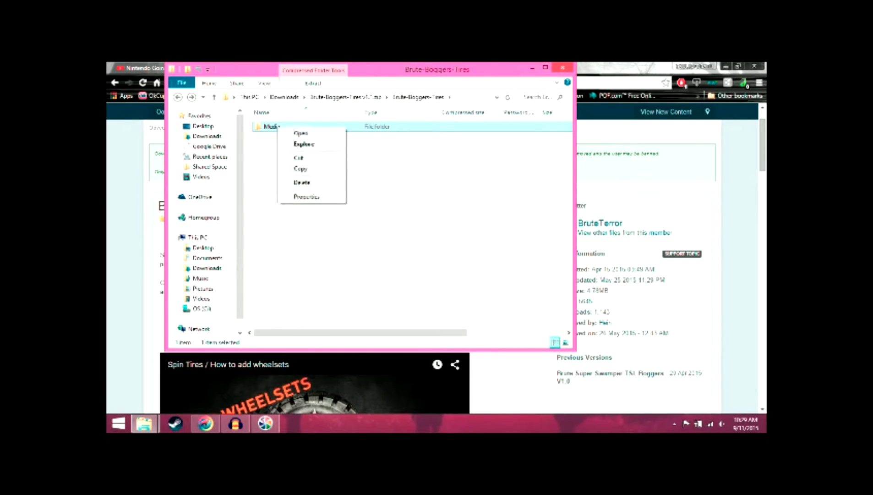
click(300, 169)
key(alt+F4)
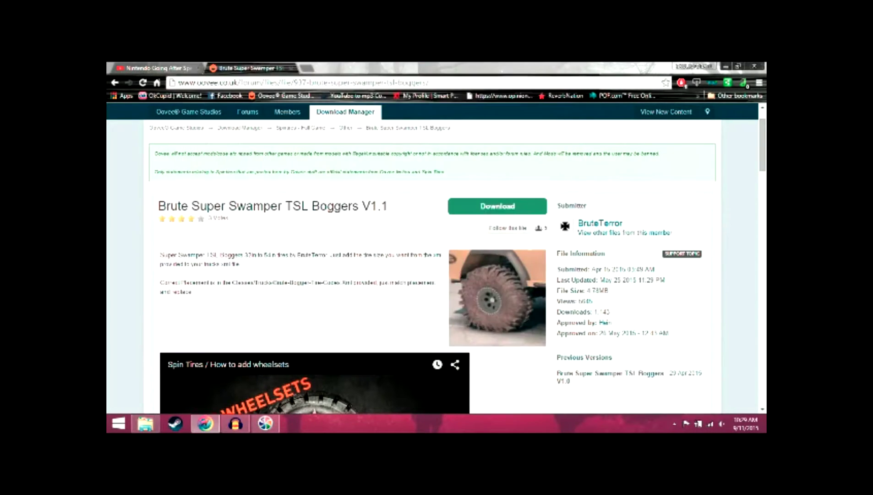
Step: Return to the Spintires MODS folder, open F350MT and paste the copied Media folder into it
key(alt+Tab)
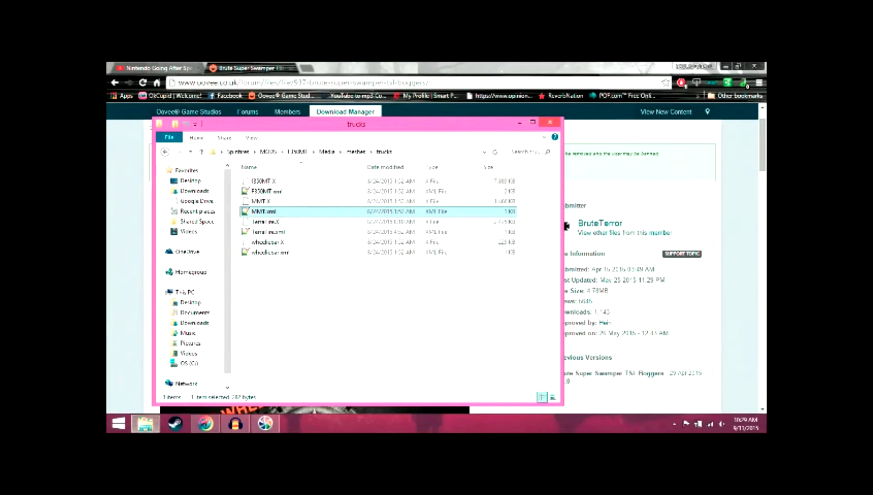
key(alt+Up)
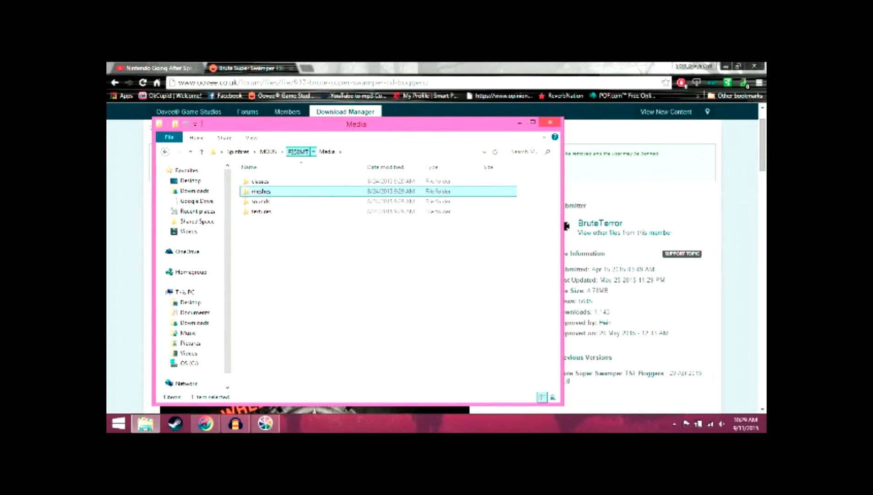
key(alt+Up)
key(alt+Up)
key(alt+Up)
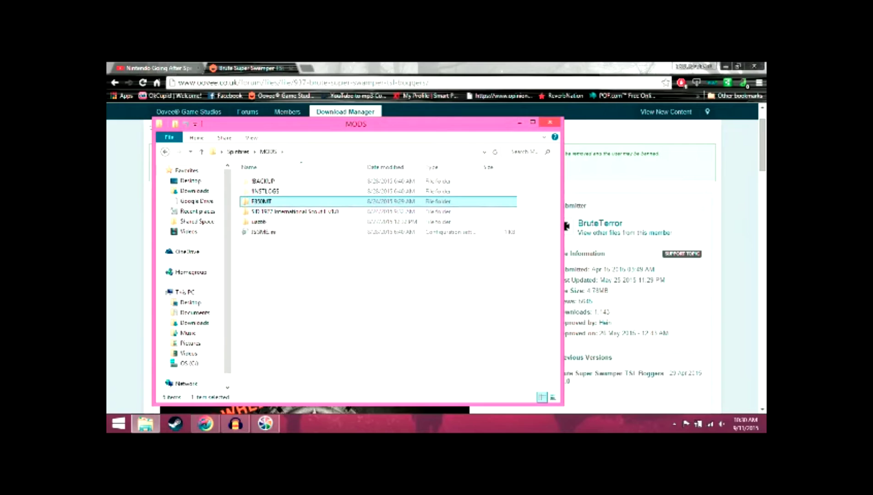
key(Return)
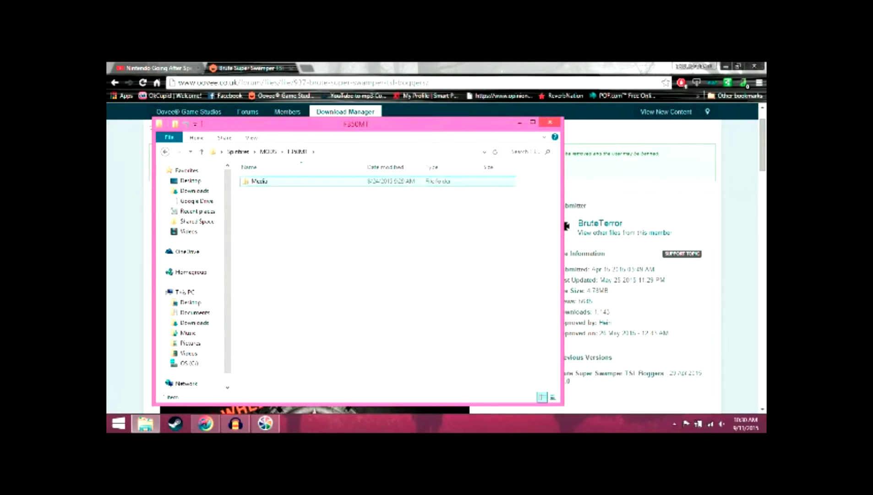
right_click(266, 225)
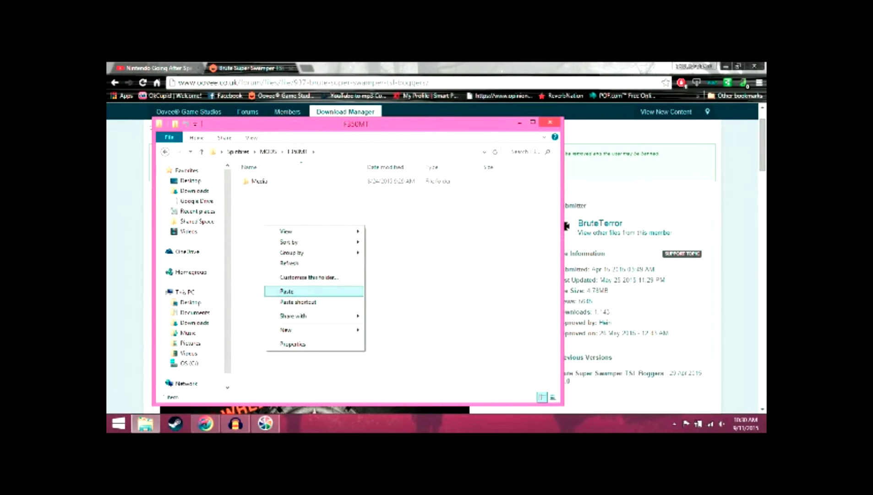
click(289, 291)
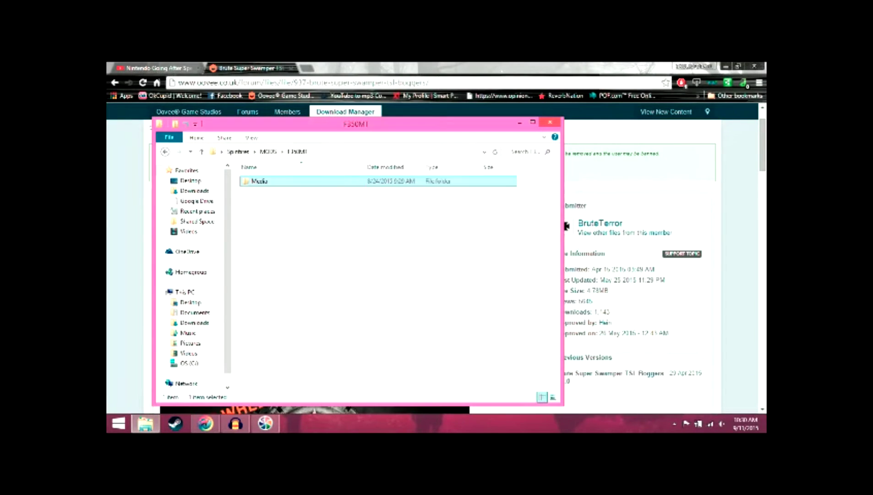
Step: Open the Brute-Wheels folder in the F350MT mod's Media\meshes\trucks folder
key(Return)
key(Down)
key(Return)
double_click(259, 181)
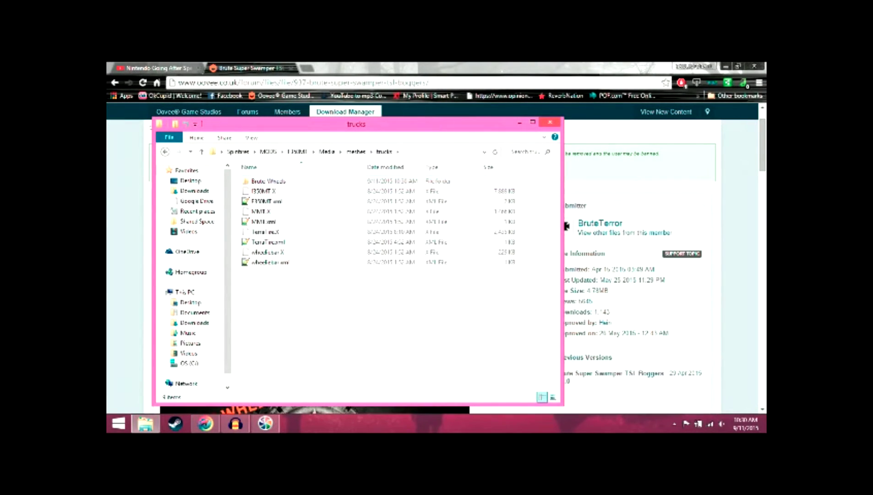
key(Down)
key(Return)
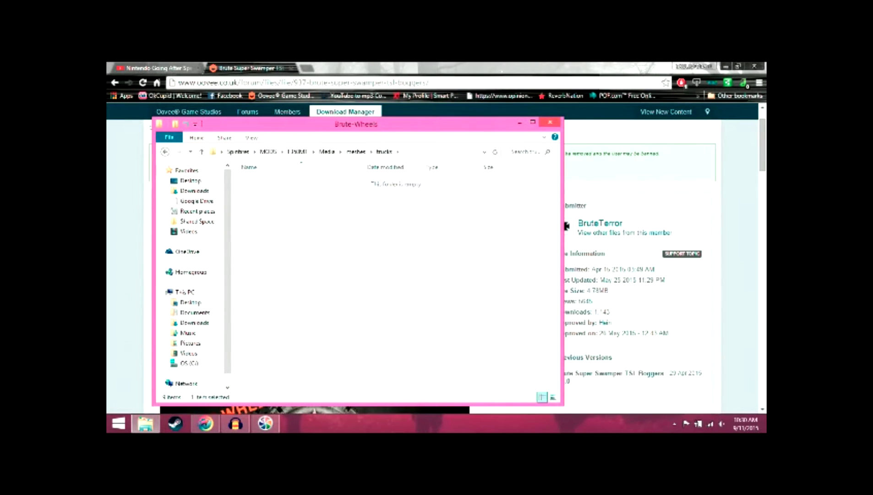
Step: Copy Brute-SSBoggers-54-Wheel.X and Brute-SSBoggers-54-Wheel.xml from Brute-Wheels into the parent trucks folder
scroll(567, 225, down, 1)
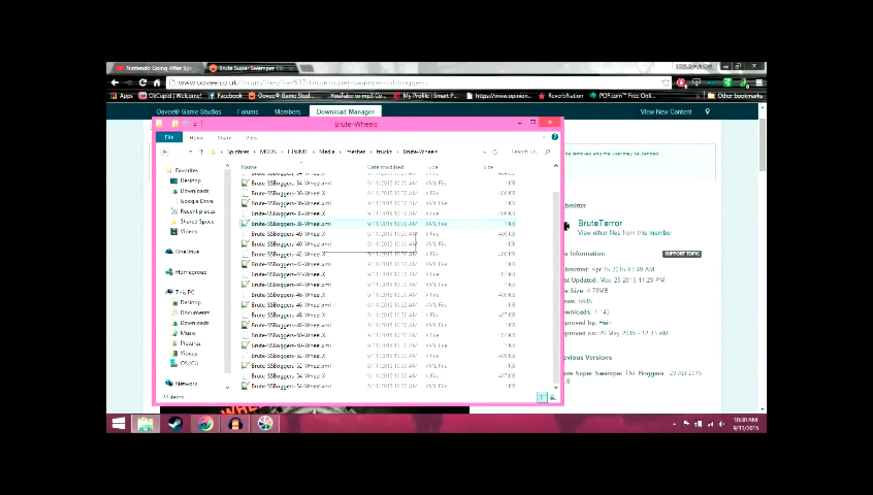
click(294, 375)
ctrl+click(293, 385)
right_click(293, 388)
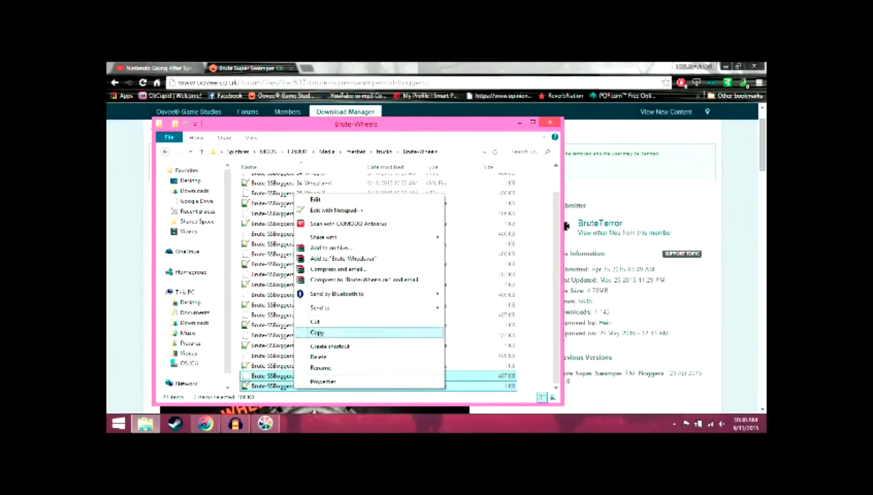
click(317, 333)
click(165, 152)
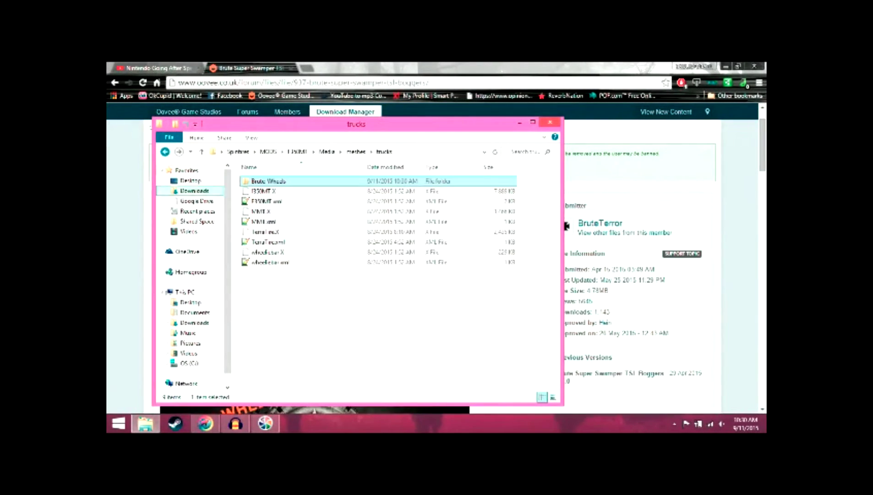
right_click(278, 304)
key(Up)
key(Return)
key(Up)
key(Up)
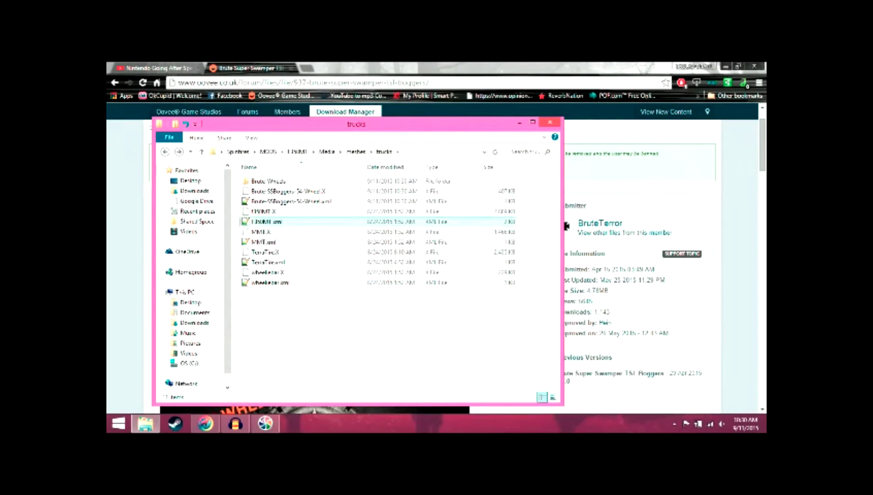
Step: Go back to the Media folder and check the contents of textures\trucks
key(Tab)
key(Tab)
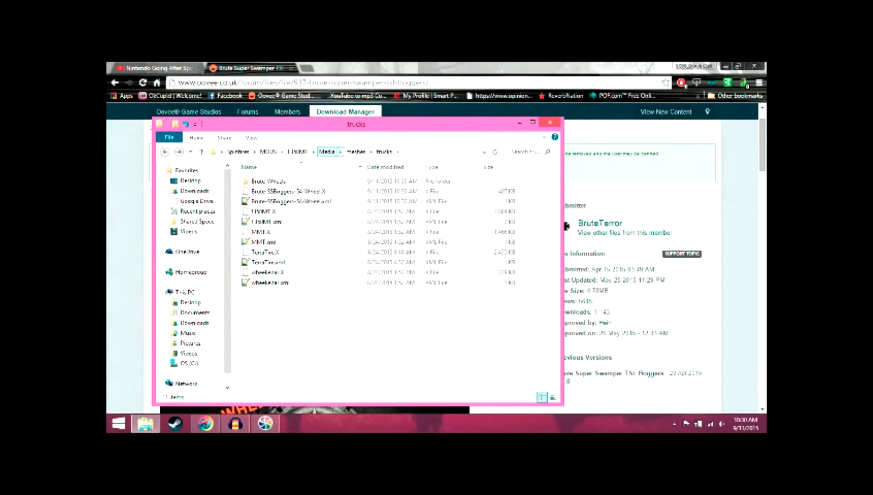
key(Return)
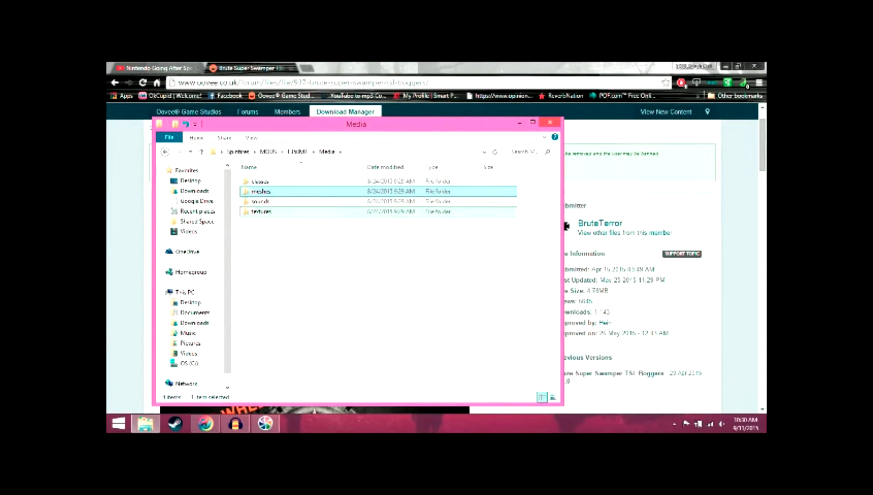
key(Down)
key(Return)
key(Return)
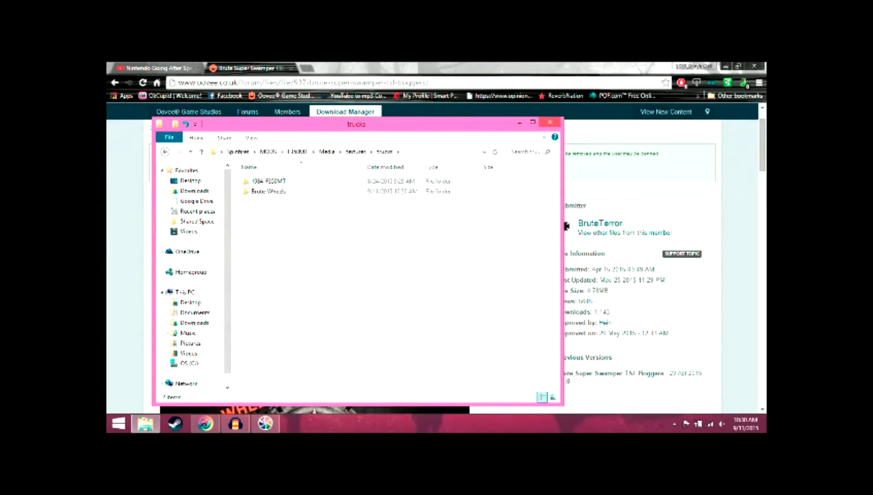
Step: Return to the Media folder and open its classes\trucks subfolder
key(BackSpace)
key(BackSpace)
key(Up)
key(Up)
key(Up)
key(Return)
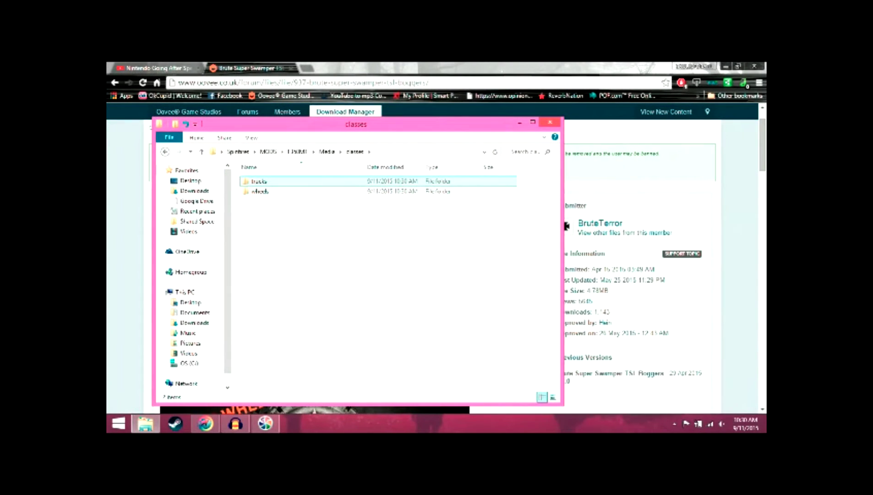
key(Return)
double_click(268, 191)
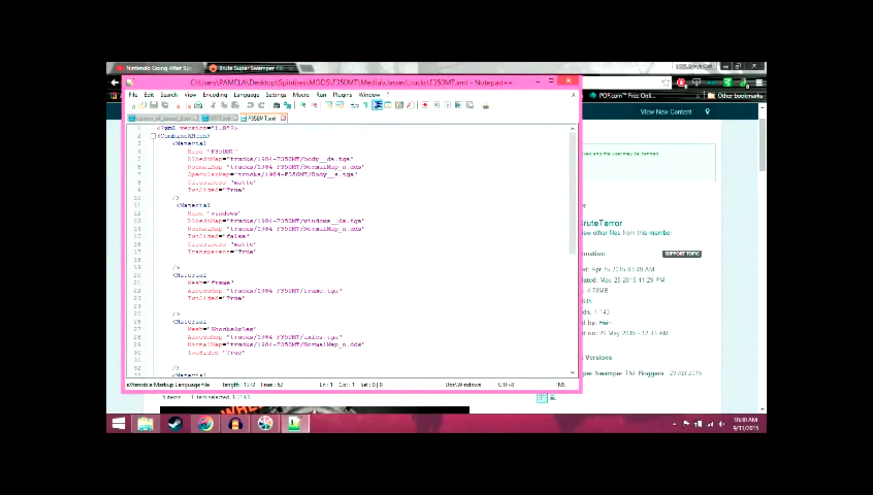
click(284, 118)
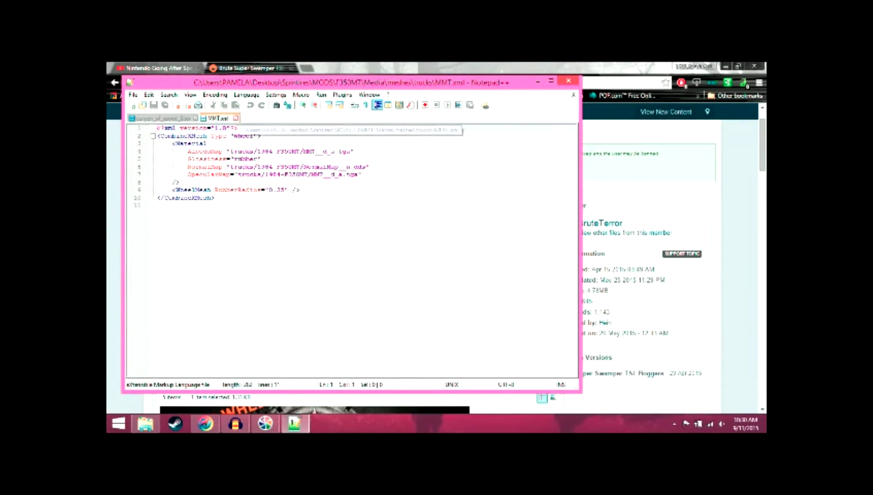
click(236, 118)
click(195, 117)
click(568, 80)
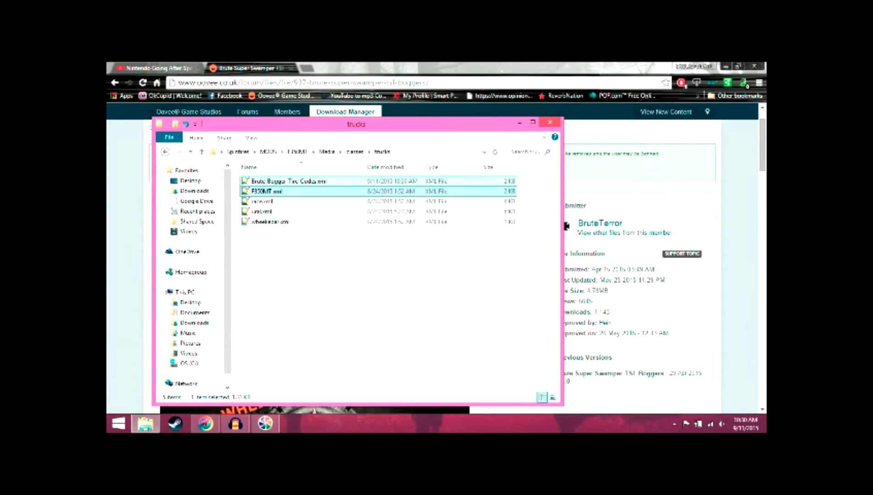
Step: Open ural.xml from classes\trucks in Notepad++, look over its wheel settings, and minimize the editor
click(355, 151)
double_click(254, 180)
double_click(261, 212)
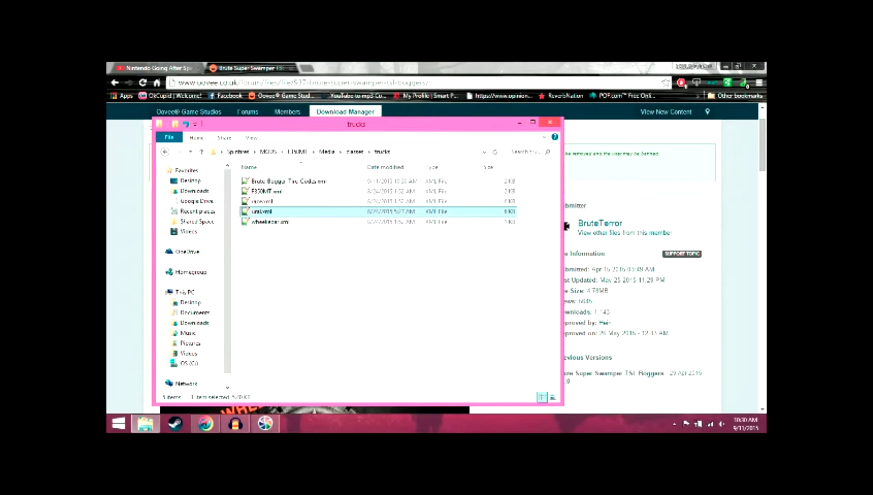
click(285, 229)
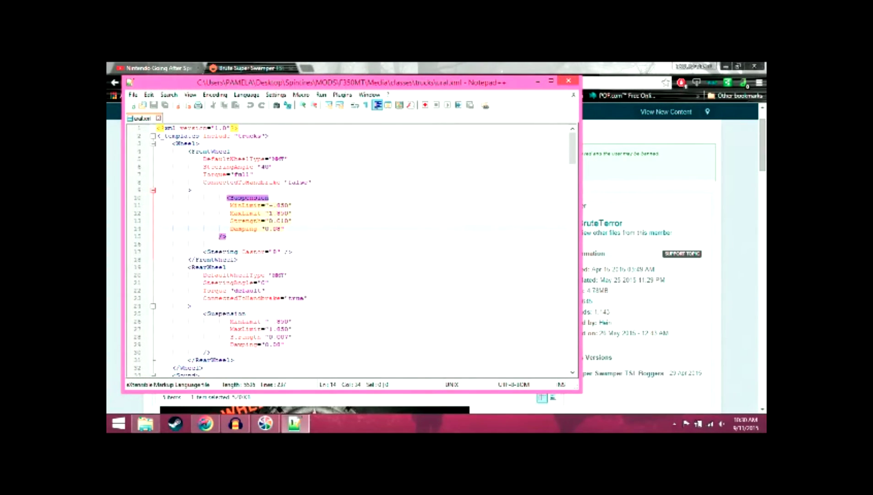
click(538, 81)
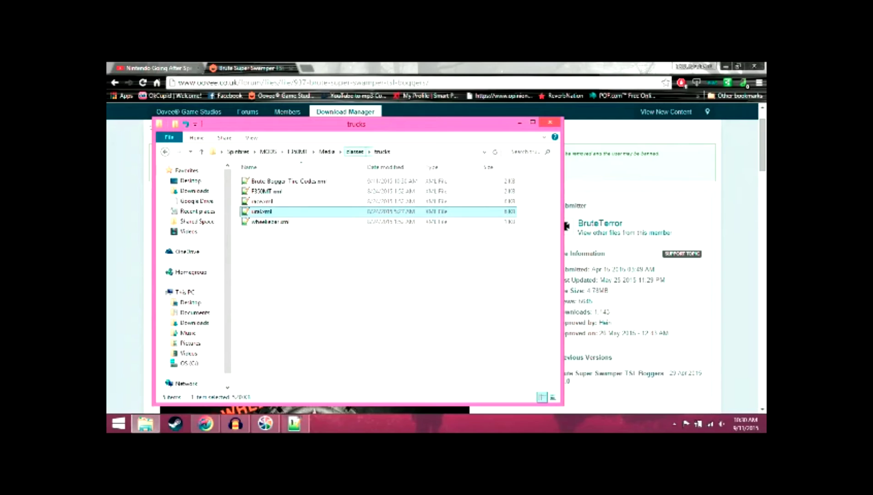
Step: Open the classes\wheels folder and copy the file name Brute-Bogger-54-Wheel without its extension
click(355, 151)
double_click(260, 191)
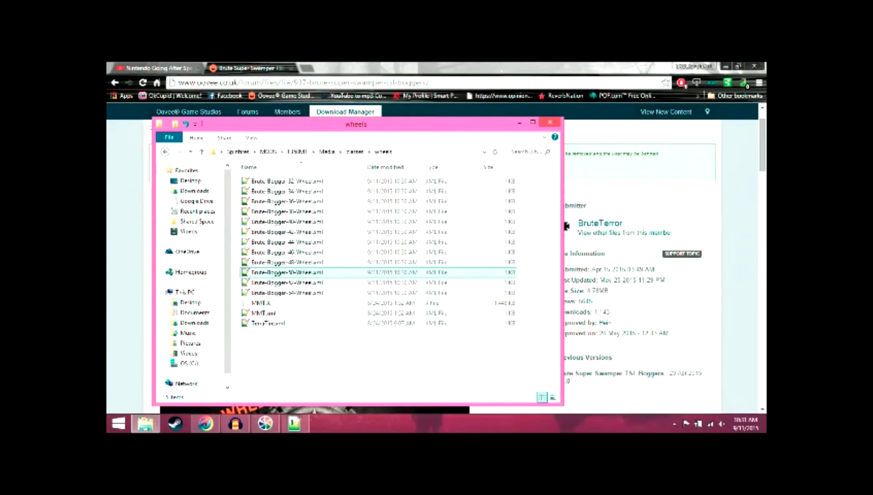
right_click(278, 294)
click(311, 92)
key(F2)
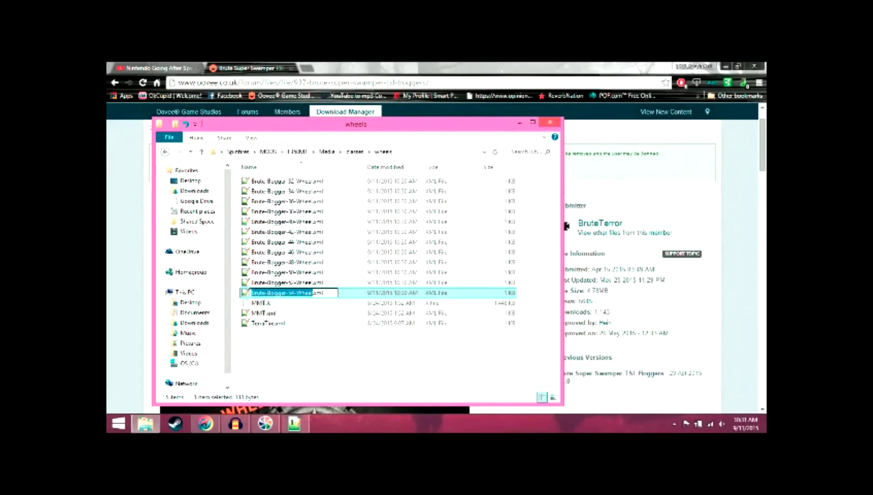
right_click(296, 293)
click(317, 194)
Step: Switch back to ural.xml in Notepad++ and replace the FrontWheel DefaultWheelType with Brute-Bogger-54-Wheel
click(295, 424)
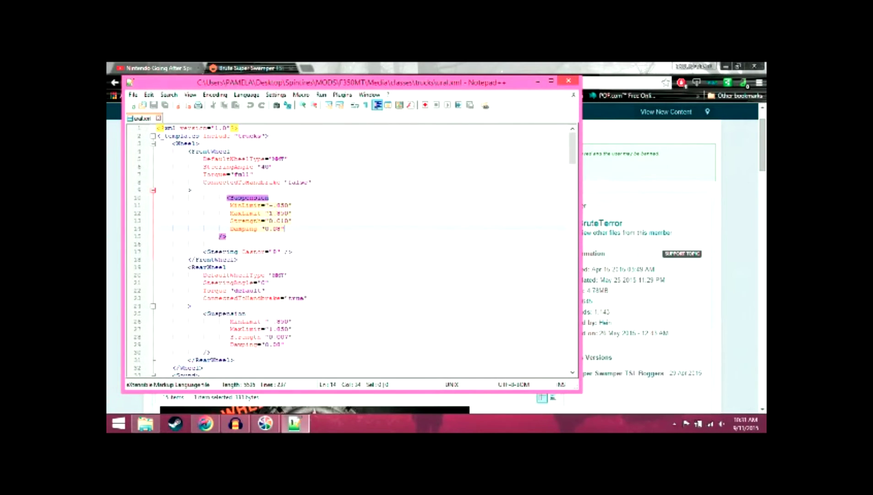
double_click(277, 158)
right_click(281, 160)
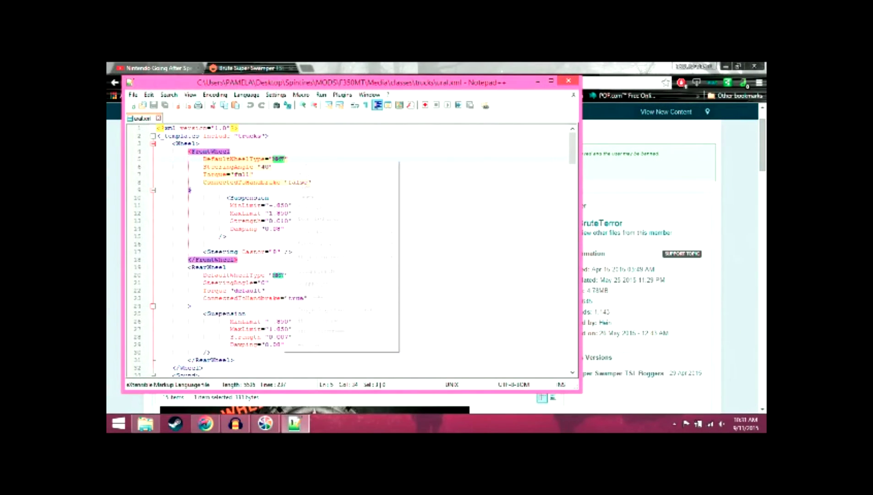
click(304, 187)
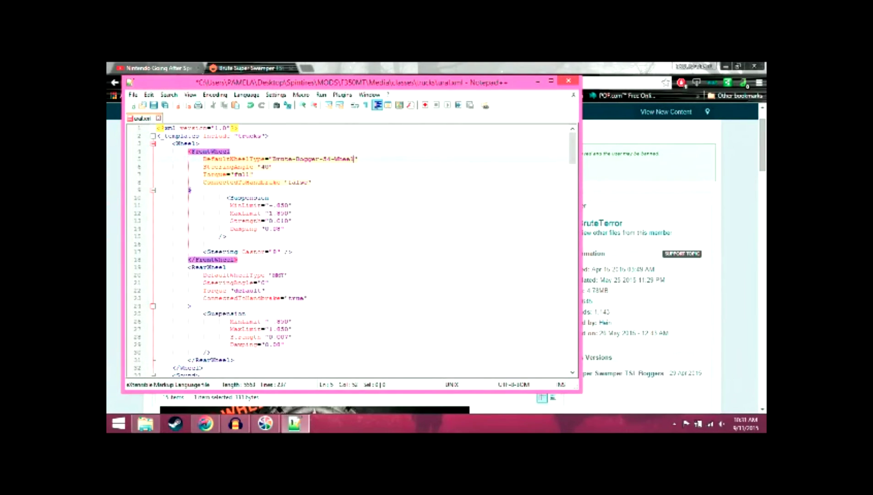
Step: Clear the FrontWheel DefaultWheelType value and paste Brute-Bogger-54-Wheel into it again
key(BackSpace)
key(BackSpace)
key(BackSpace)
key(BackSpace)
key(BackSpace)
key(BackSpace)
key(BackSpace)
key(BackSpace)
key(BackSpace)
key(BackSpace)
key(BackSpace)
key(BackSpace)
key(BackSpace)
key(BackSpace)
key(BackSpace)
key(BackSpace)
key(BackSpace)
key(BackSpace)
key(BackSpace)
key(BackSpace)
key(BackSpace)
right_click(281, 158)
click(303, 186)
Step: Replace the RearWheel DefaultWheelType value with Brute-Bogger-54-Wheel
click(281, 282)
scroll(281, 282, down, 3)
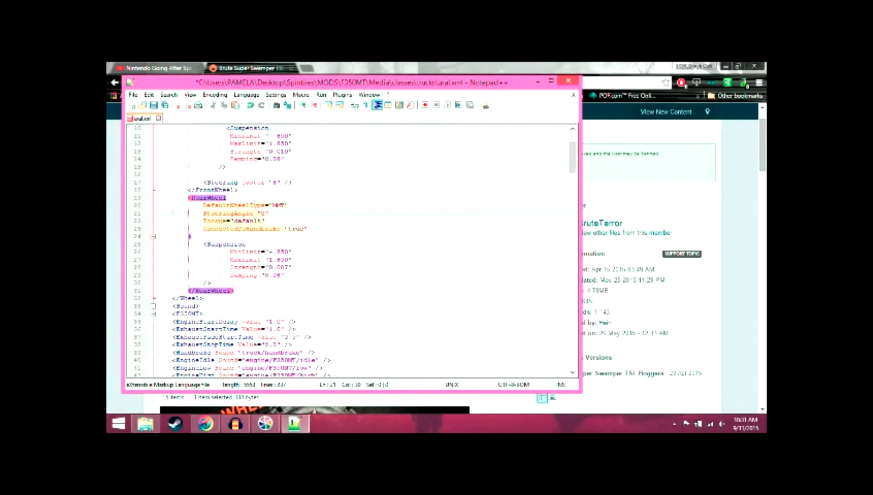
double_click(278, 205)
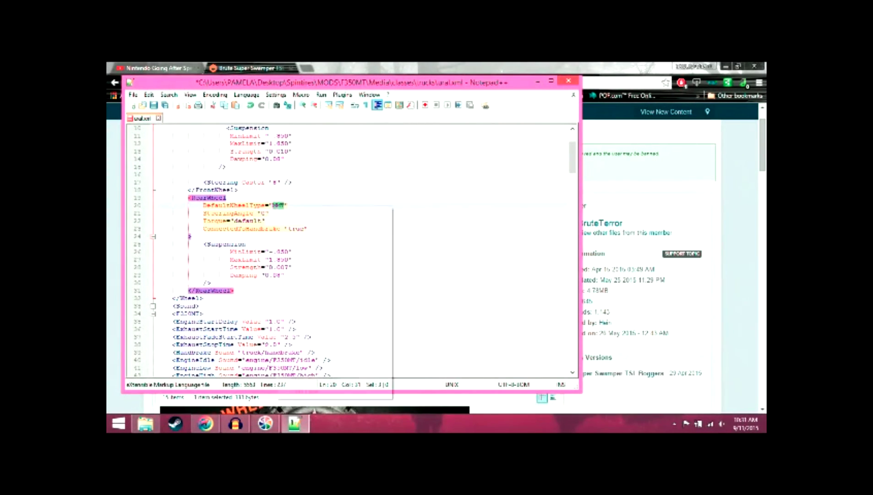
right_click(279, 205)
click(312, 232)
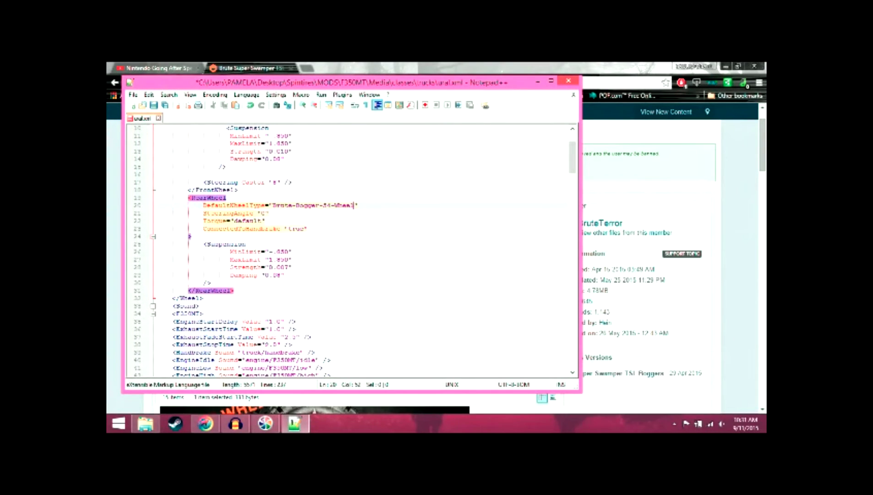
Step: Look through the rest of ural.xml for further wheel entries, examining the Axles and WheelsSets sections
scroll(349, 251, down, 20)
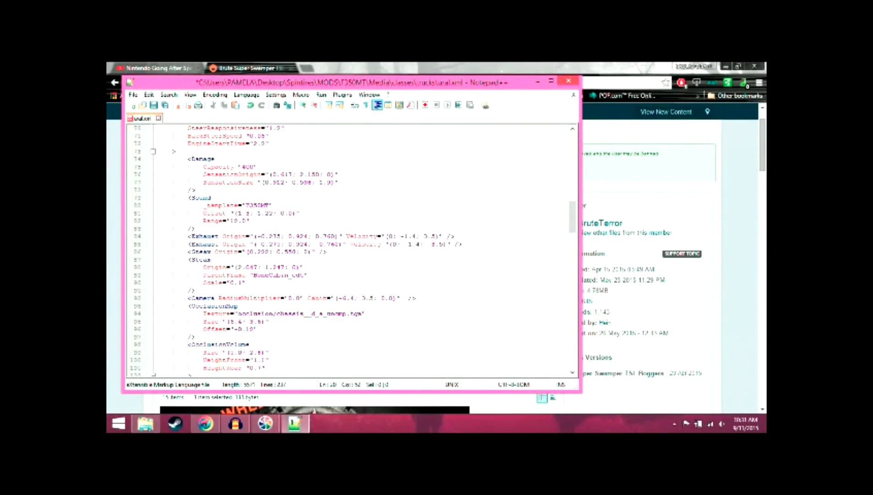
scroll(353, 251, down, 14)
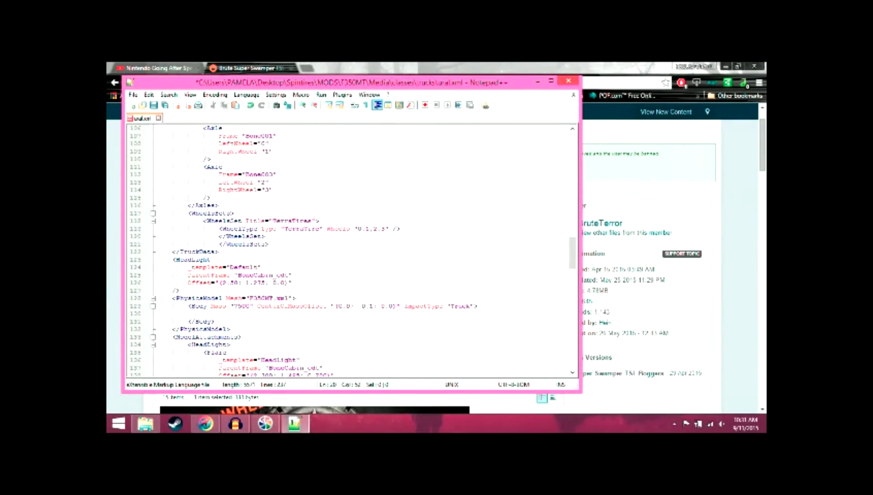
scroll(353, 251, down, 19)
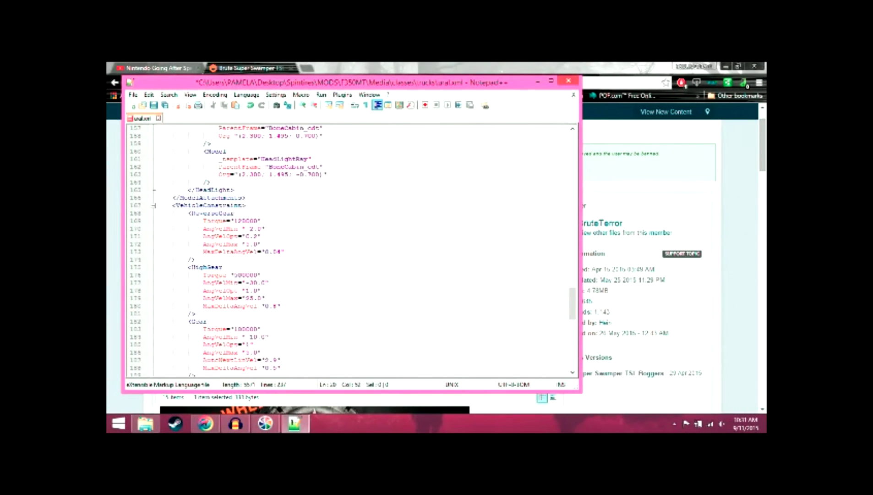
scroll(352, 251, up, 20)
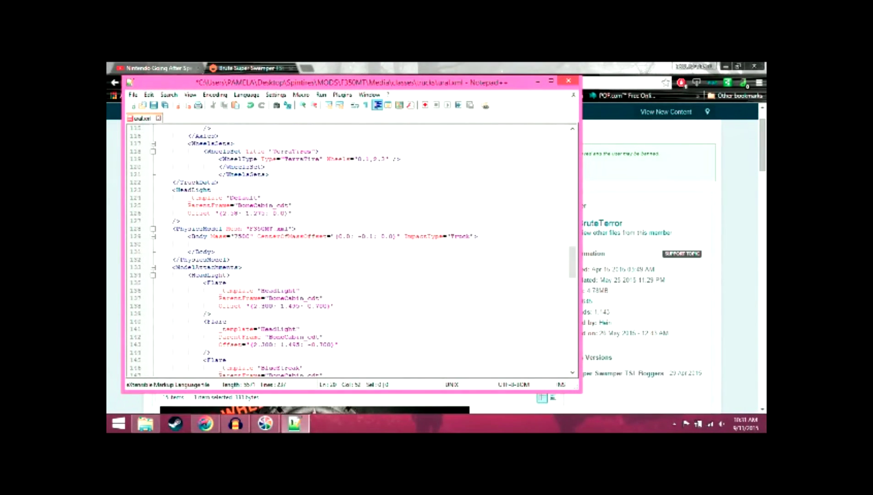
scroll(353, 251, up, 5)
scroll(353, 252, down, 2)
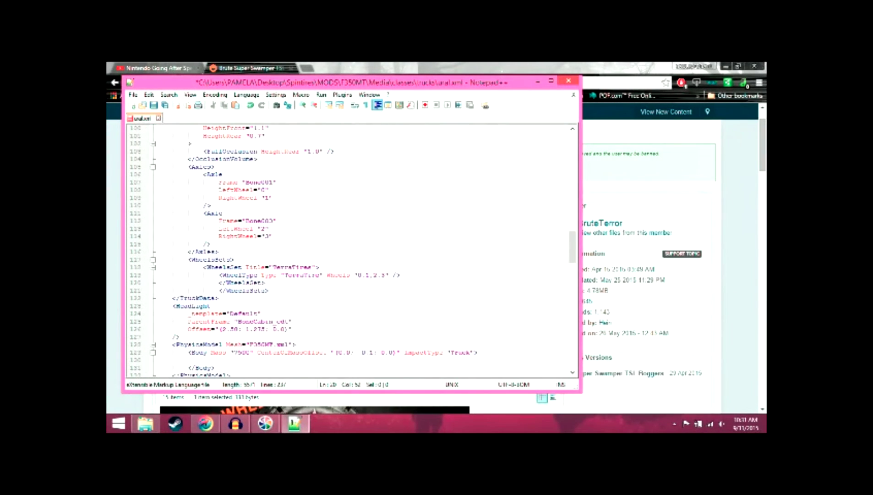
scroll(353, 251, down, 1)
scroll(353, 251, down, 1)
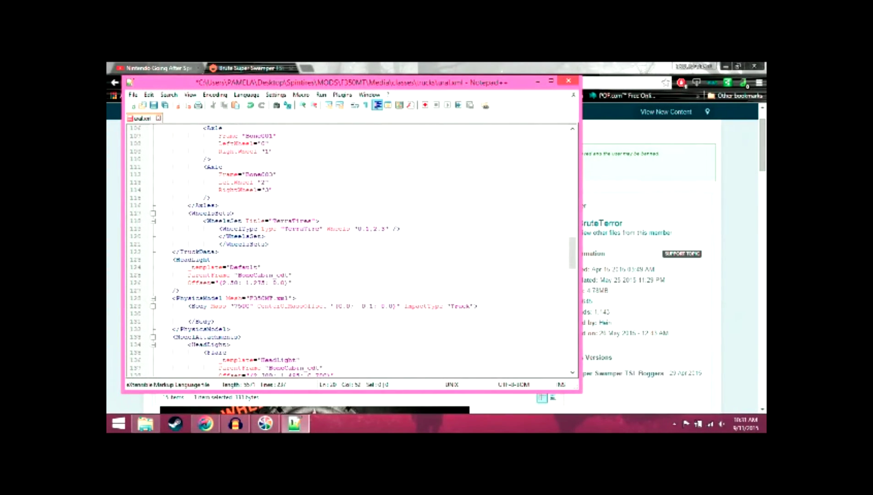